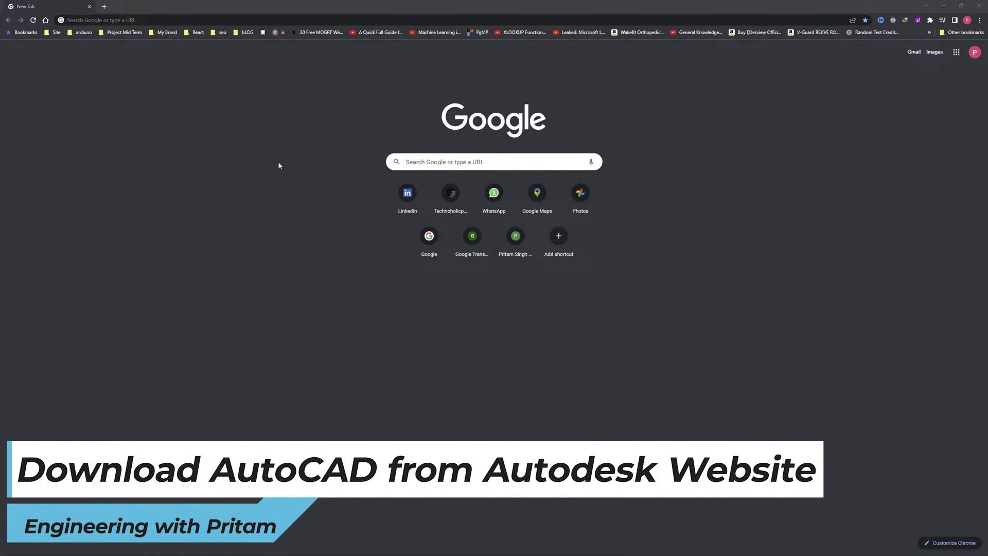
# - Load autodesk.com in Chrome using the address bar's autocomplete suggestion
pyautogui.hotkey('ctrl', 'l')
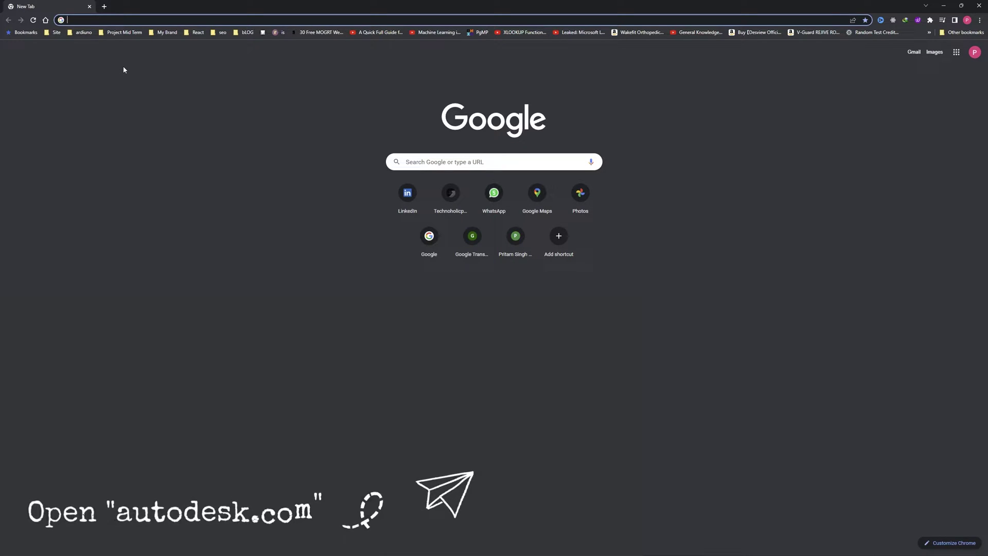
pyautogui.write('au')
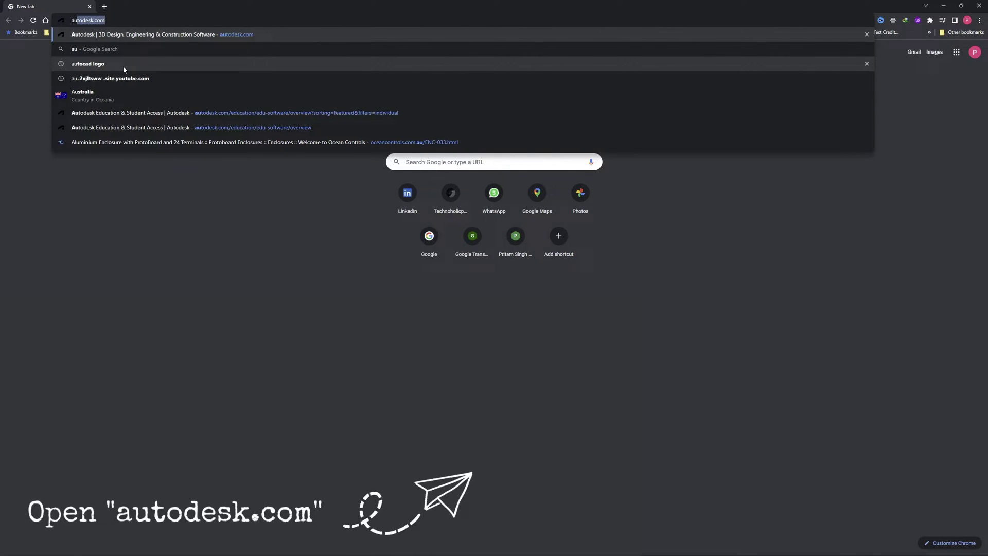
pyautogui.press('Return')
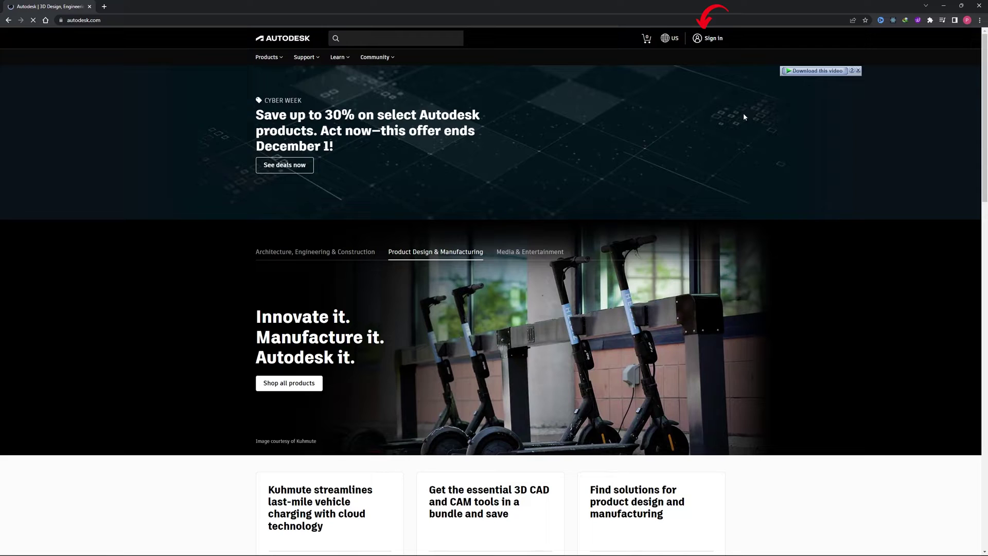
# - Open the Autodesk sign-in page and look through the Create account form fields
pyautogui.click(729, 46)
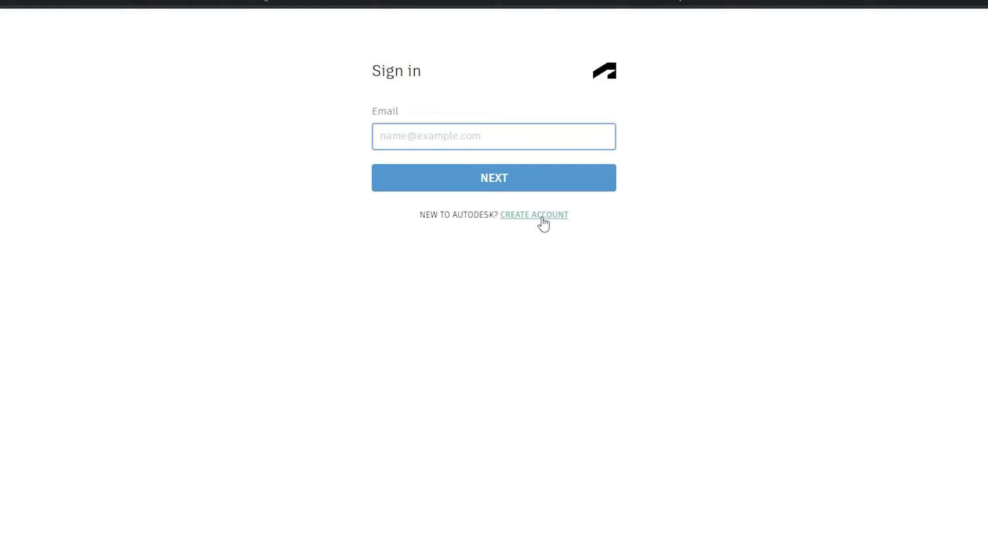
pyautogui.click(544, 248)
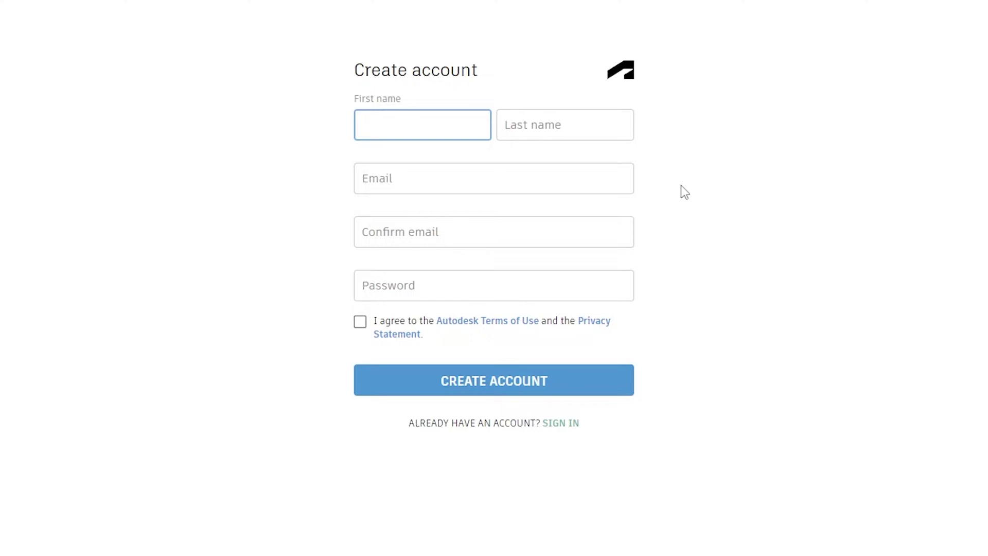
pyautogui.click(463, 187)
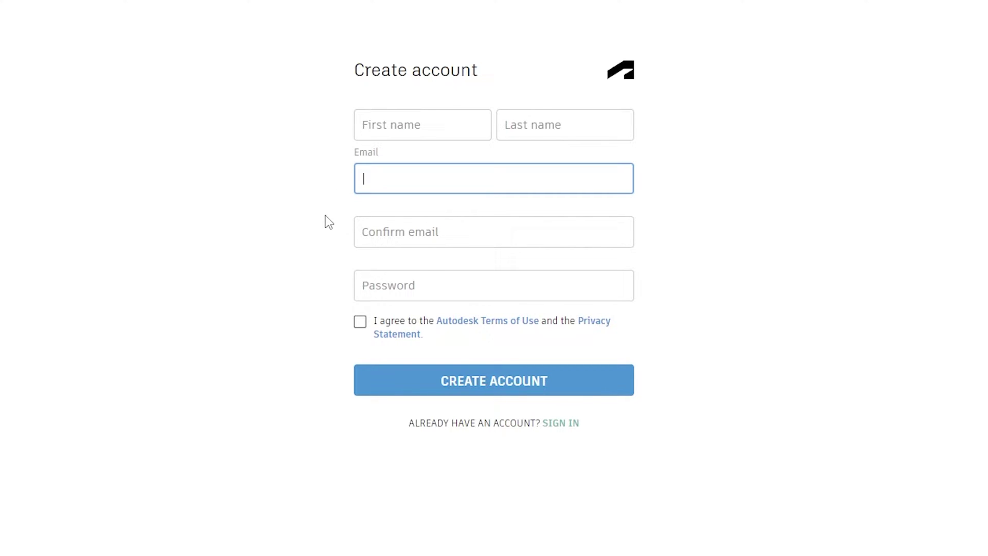
pyautogui.click(416, 129)
pyautogui.click(509, 132)
pyautogui.click(450, 184)
pyautogui.click(442, 233)
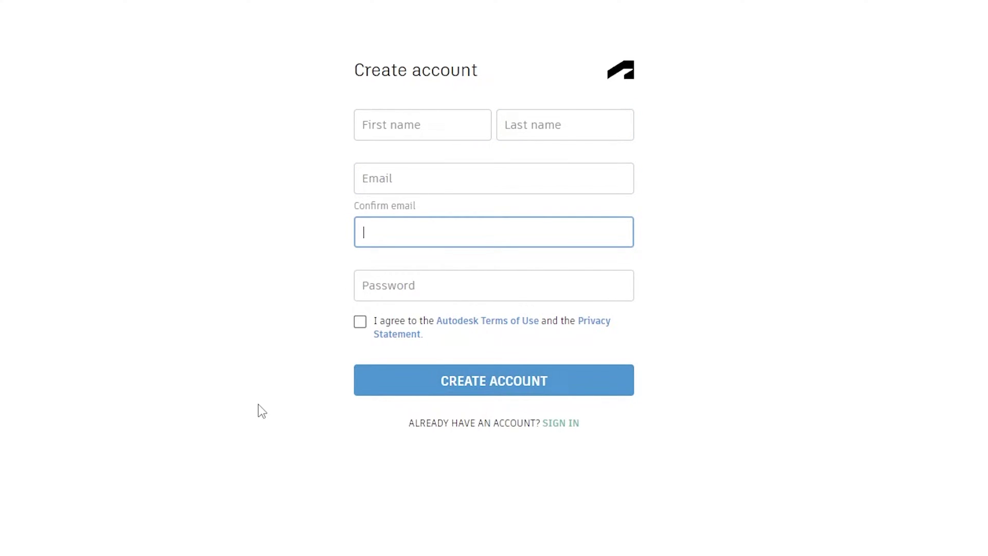
# - Return to sign-in and log in with the account e-mail and password
pyautogui.click(558, 425)
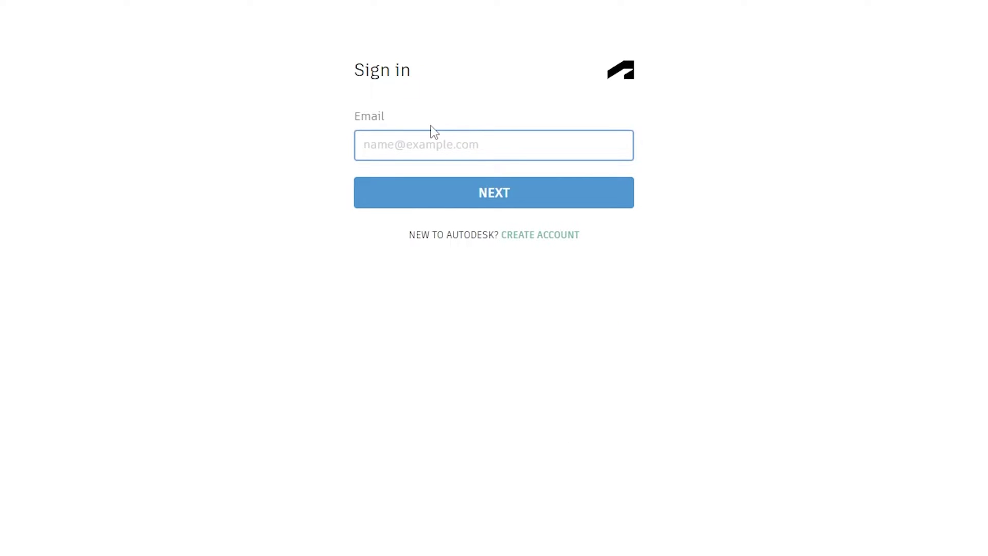
pyautogui.hotkey('ctrl', 'v')
pyautogui.write('user@example.com')
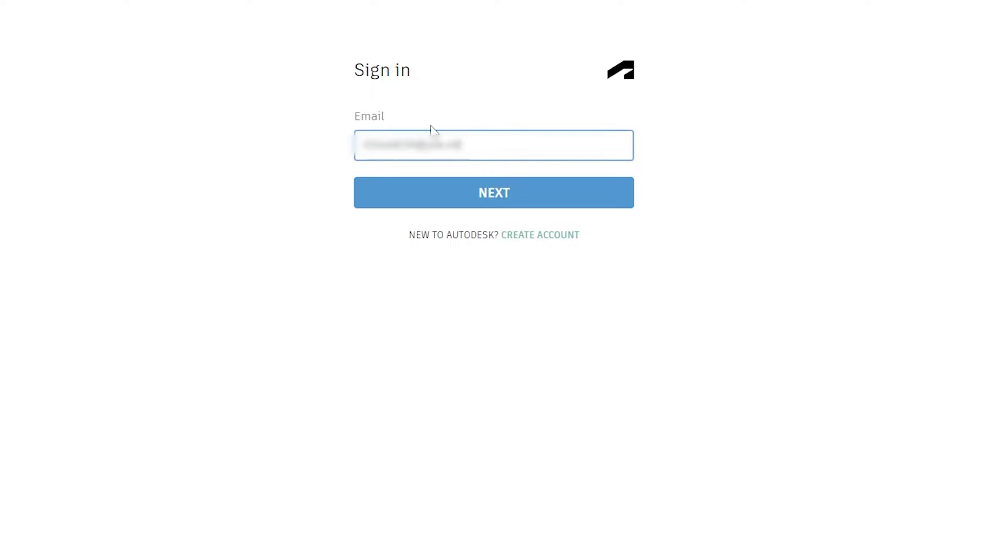
pyautogui.press('Return')
pyautogui.write('********')
pyautogui.press('Return')
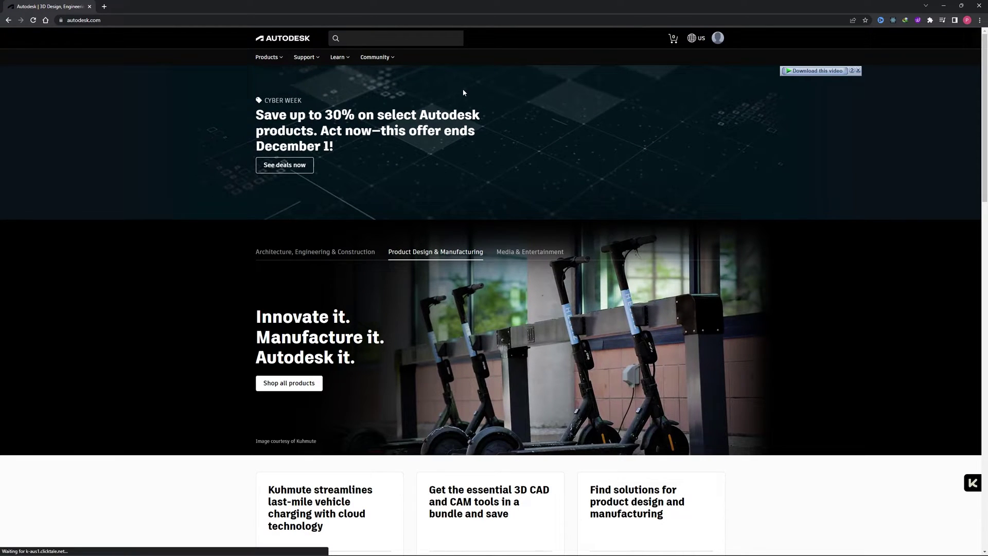
# - Open AutoCAD from the Products menu and compare its Flex and Subscription pricing
pyautogui.click(280, 58)
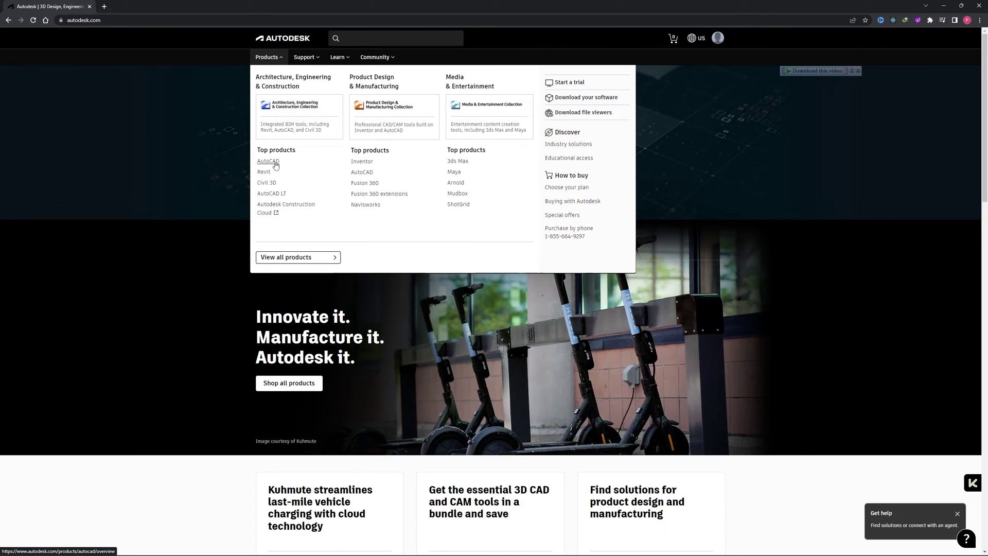
pyautogui.click(275, 162)
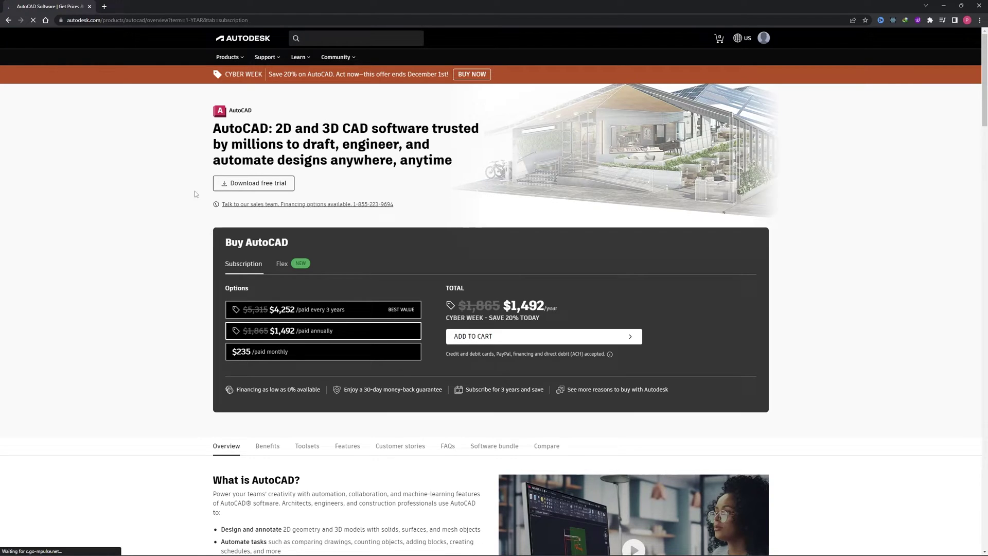
pyautogui.click(282, 265)
pyautogui.click(246, 264)
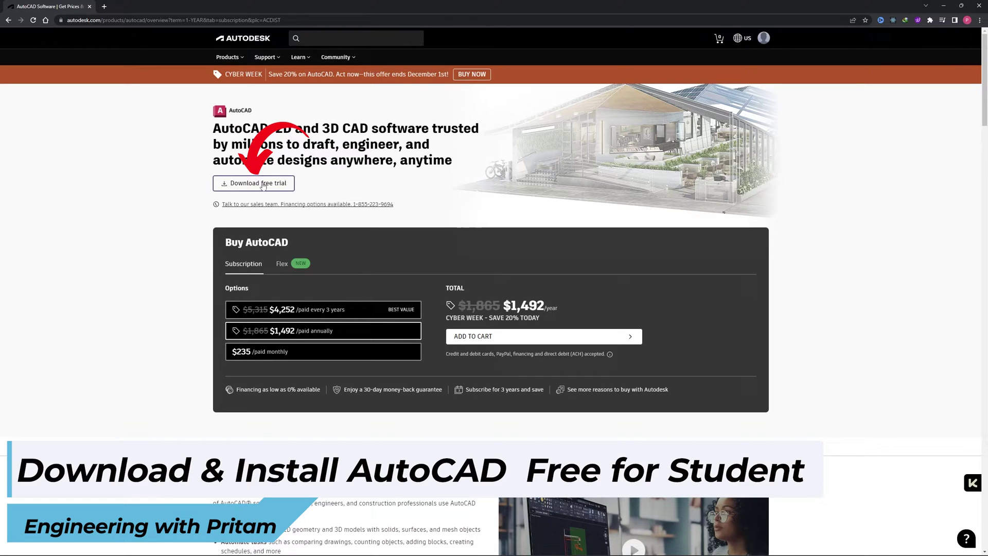
# - Start the AutoCAD free trial for Business use with AutoCAD Mechanical selected
pyautogui.click(282, 183)
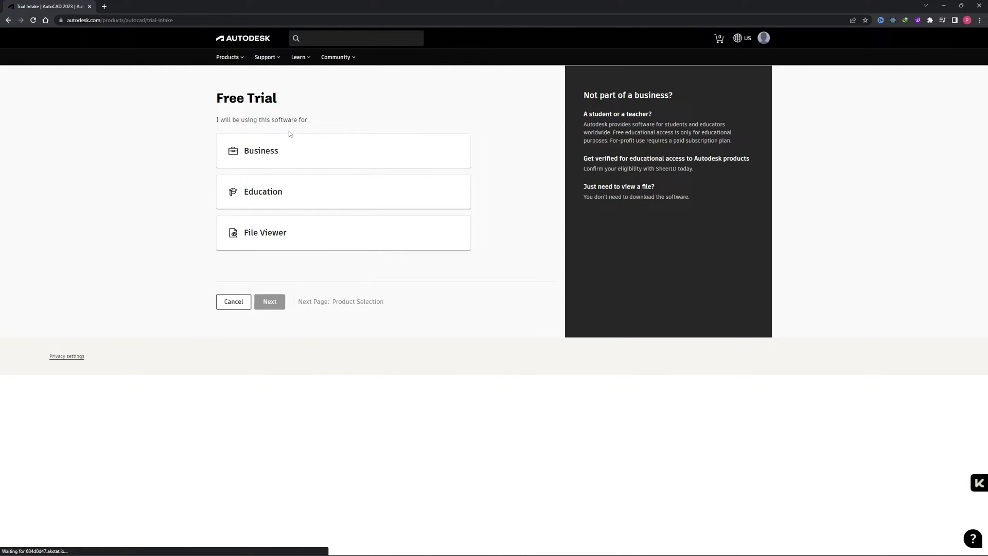
pyautogui.click(286, 153)
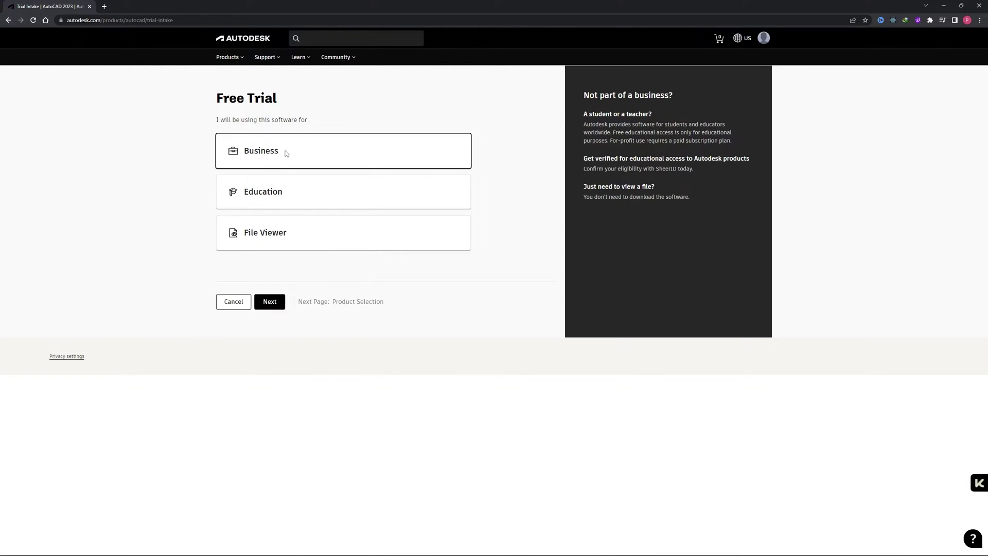
pyautogui.click(281, 302)
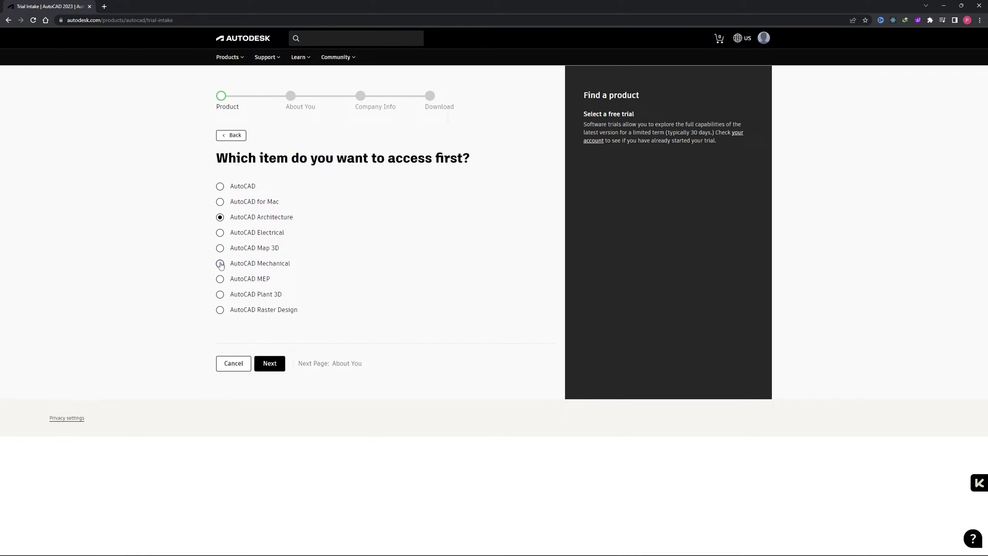
pyautogui.click(268, 364)
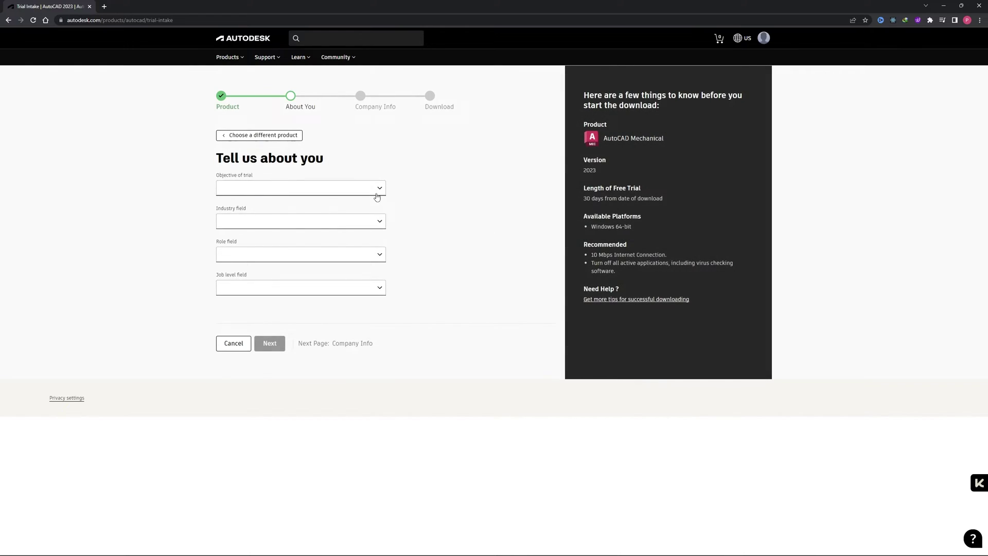
# - Answer About You: first-time trial, Advertising/Publishing industry, 3D Modeler role, VP-level job
pyautogui.click(308, 187)
pyautogui.click(307, 220)
pyautogui.click(368, 222)
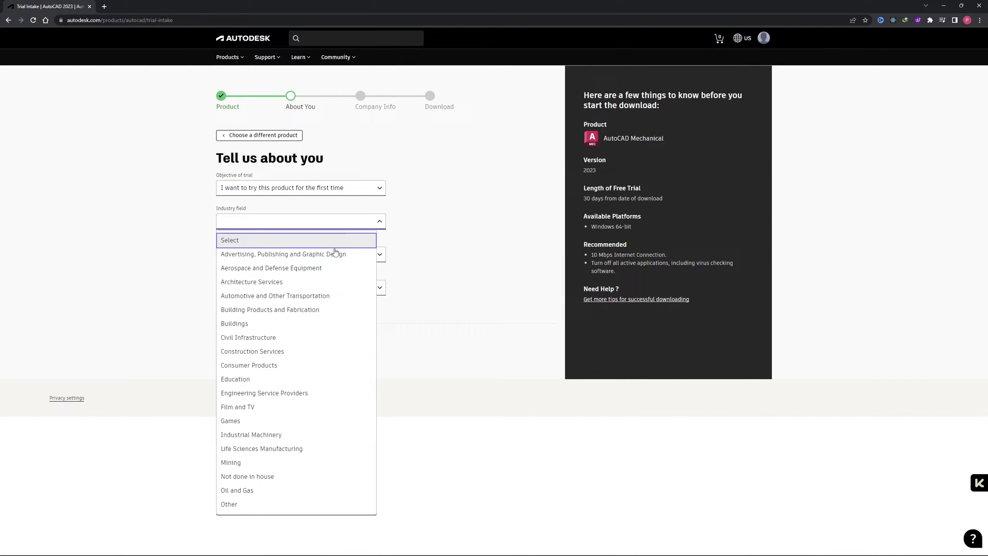
pyautogui.click(339, 256)
pyautogui.click(337, 253)
pyautogui.click(303, 329)
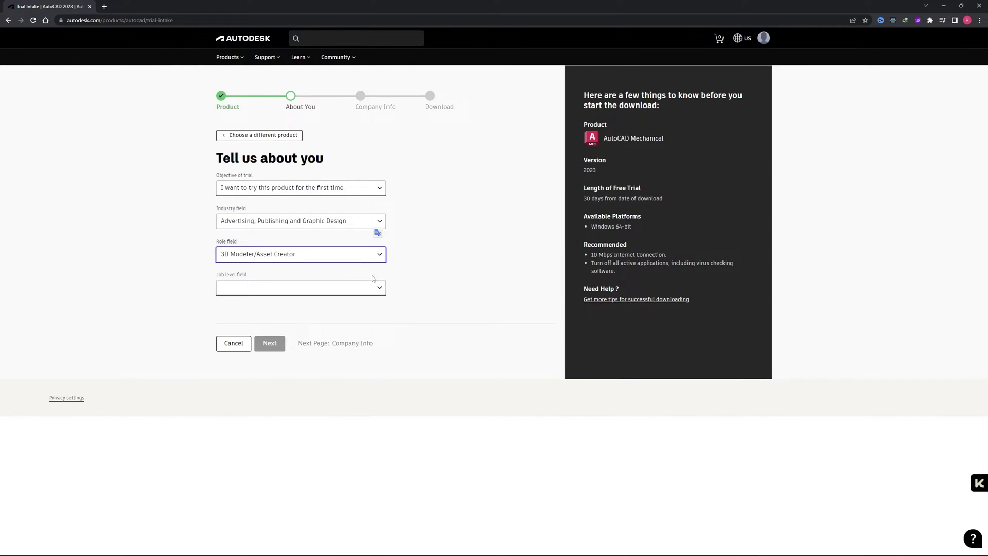
pyautogui.click(314, 287)
pyautogui.click(289, 347)
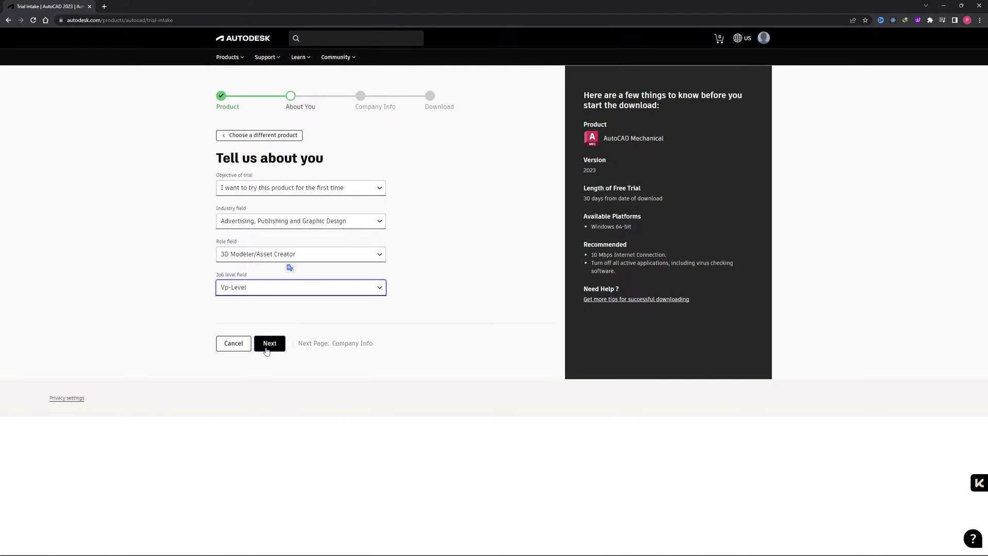
pyautogui.click(266, 346)
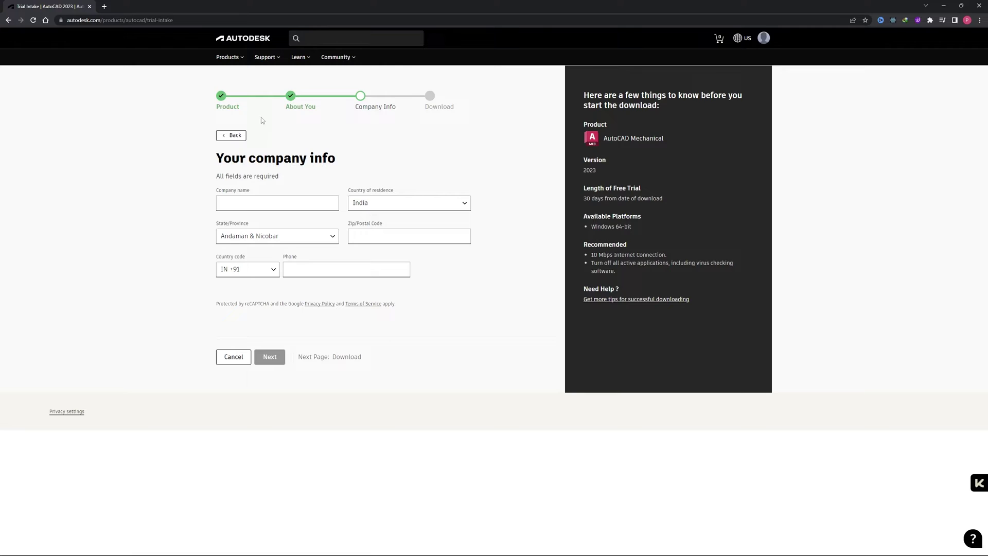
# - Enter company 'zcxc', postal code 110001 and a phone number, then show install options
pyautogui.click(265, 203)
pyautogui.write('zcxc')
pyautogui.click(361, 238)
pyautogui.write('110001')
pyautogui.click(327, 269)
pyautogui.write('9876543210')
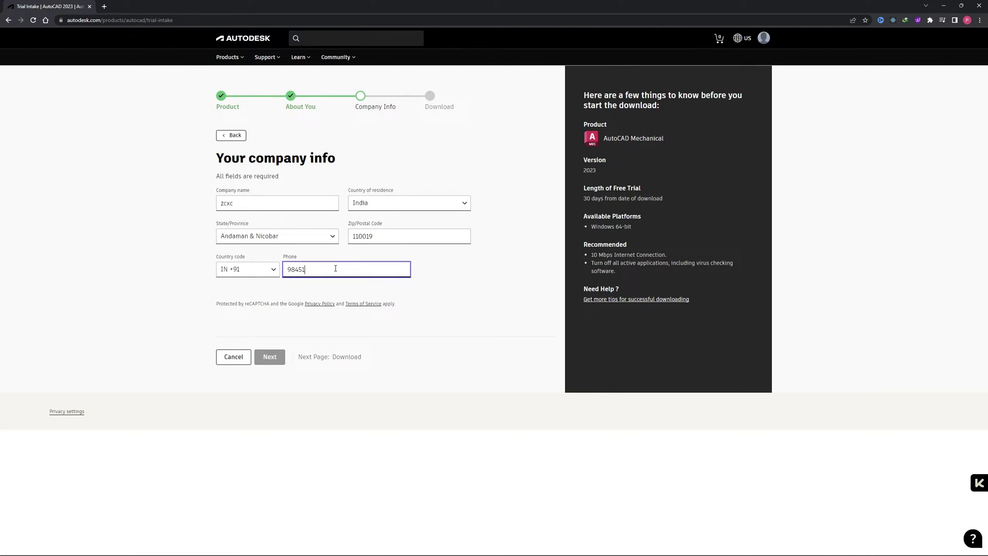
pyautogui.click(270, 357)
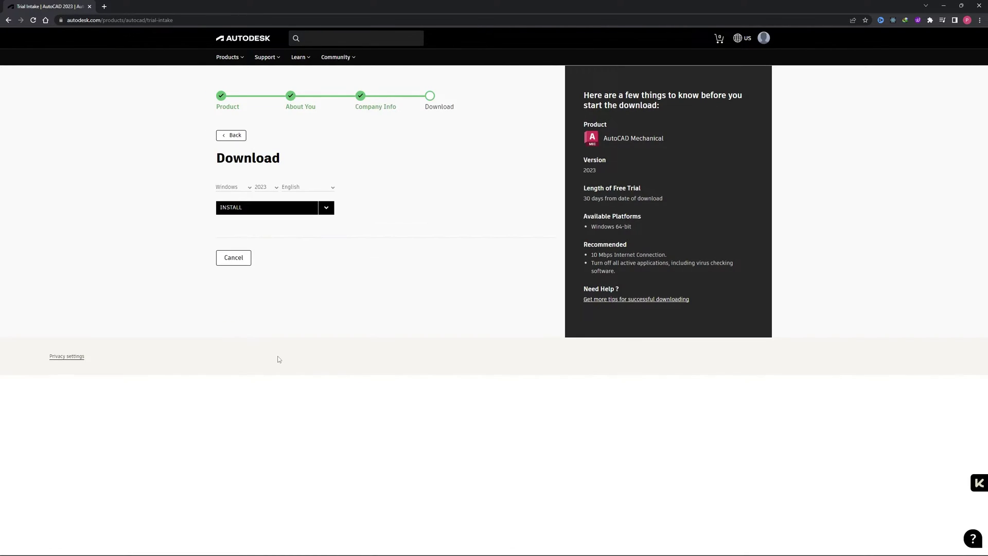
pyautogui.click(328, 211)
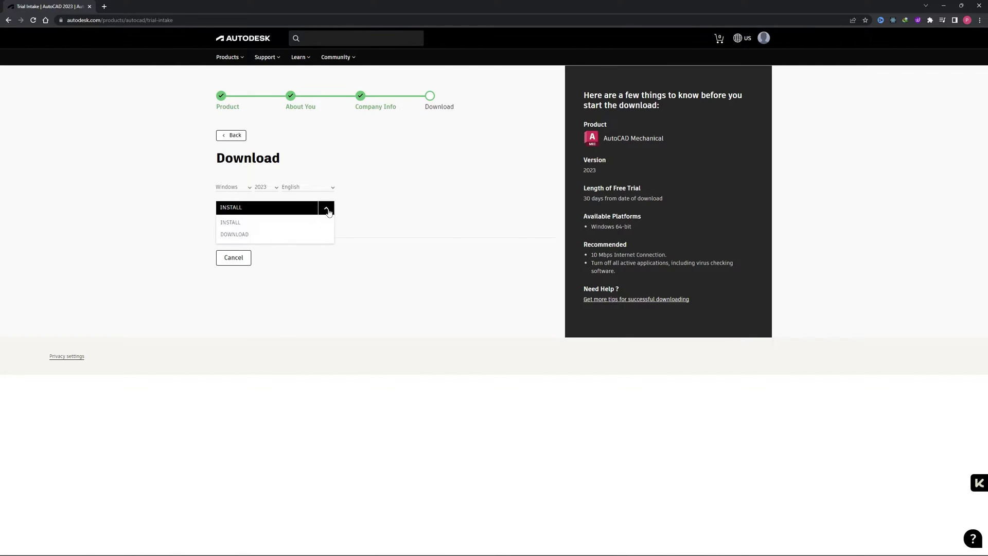
# - Choose to download the installer file and scroll through the Education page
pyautogui.click(252, 234)
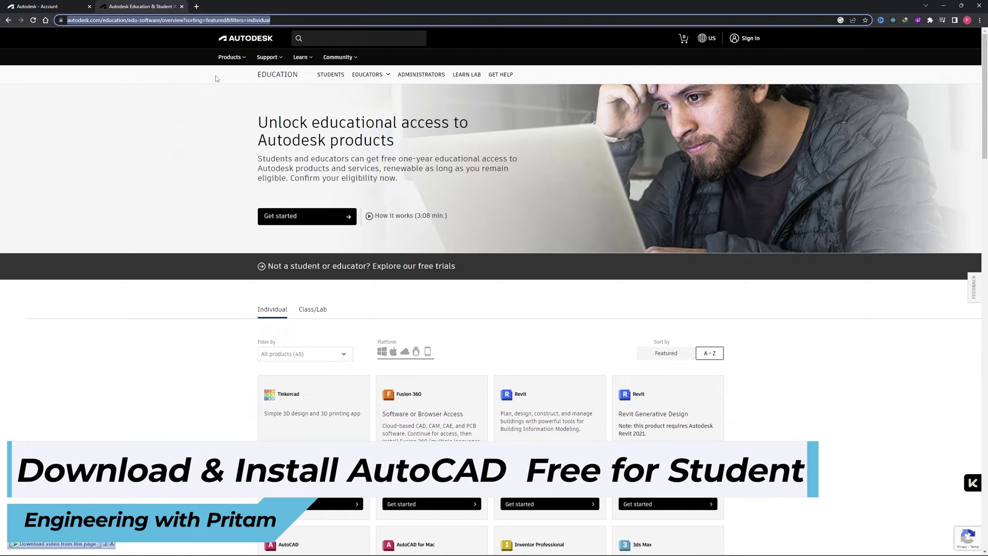
pyautogui.scroll(-3, 206, 82)
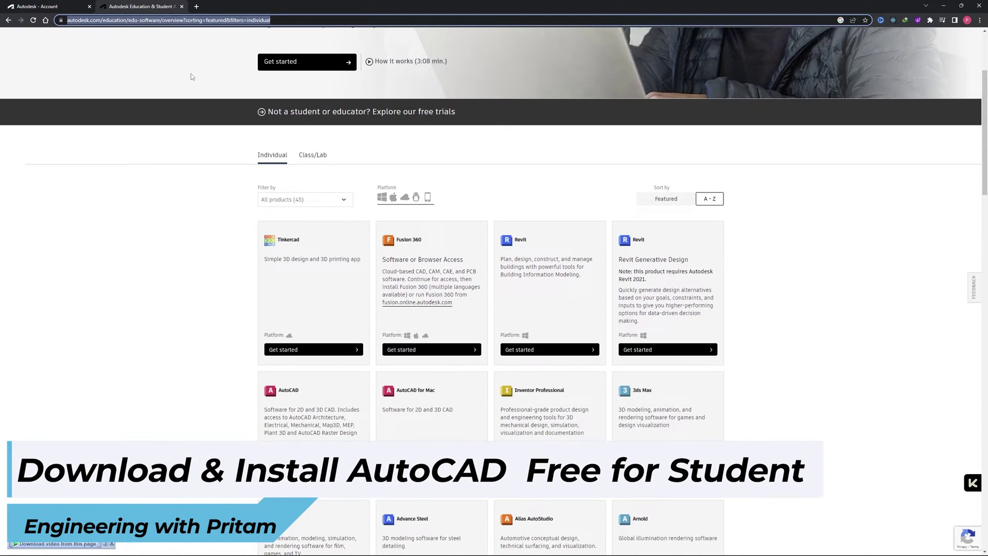
pyautogui.scroll(1, 205, 82)
pyautogui.scroll(-5, 173, 135)
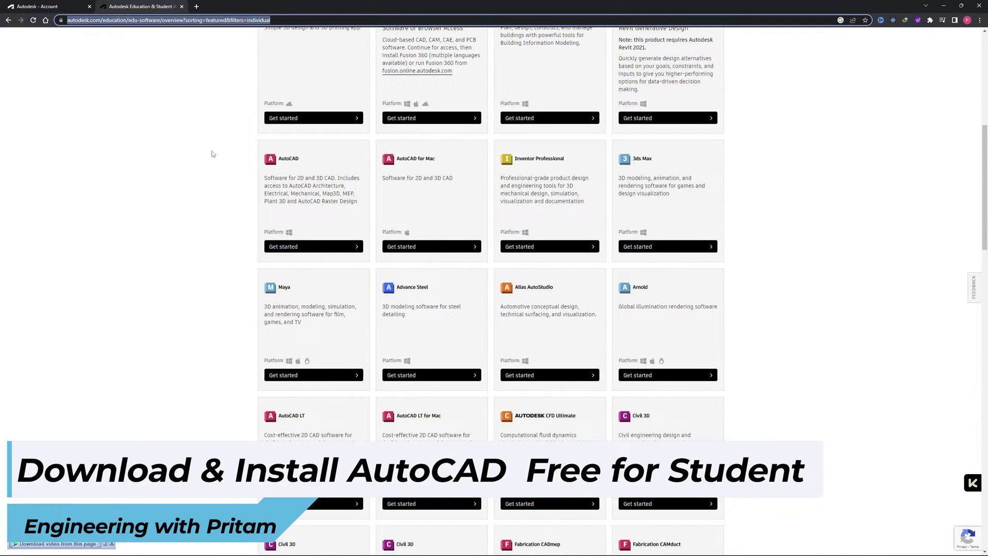
pyautogui.scroll(8, 277, 108)
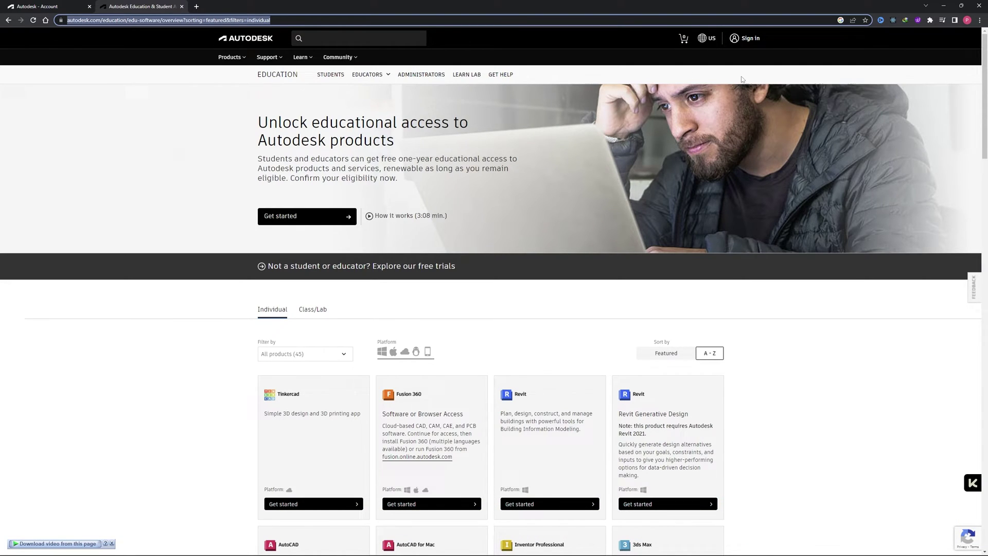
# - Sign in to the Autodesk account with the e-mail and password
pyautogui.click(748, 40)
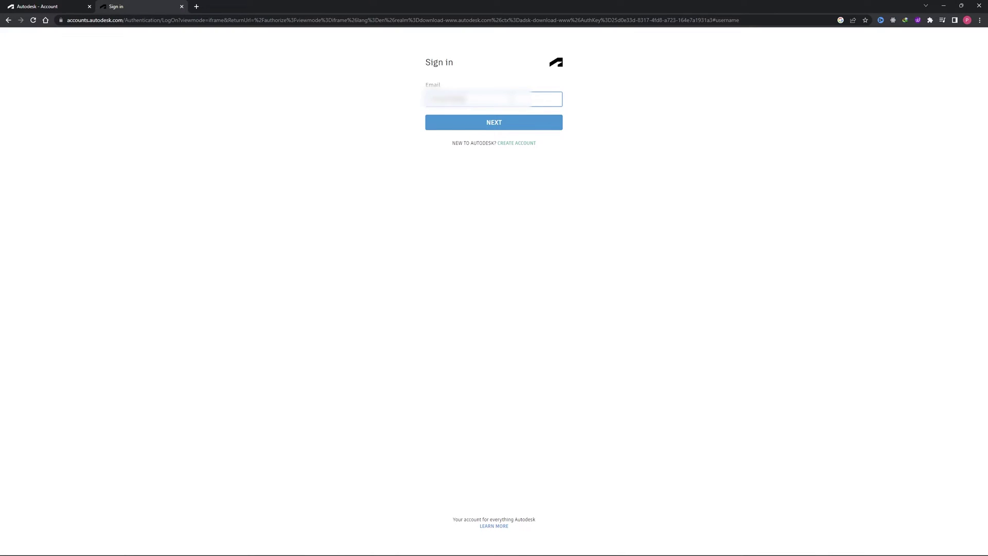
pyautogui.press('Return')
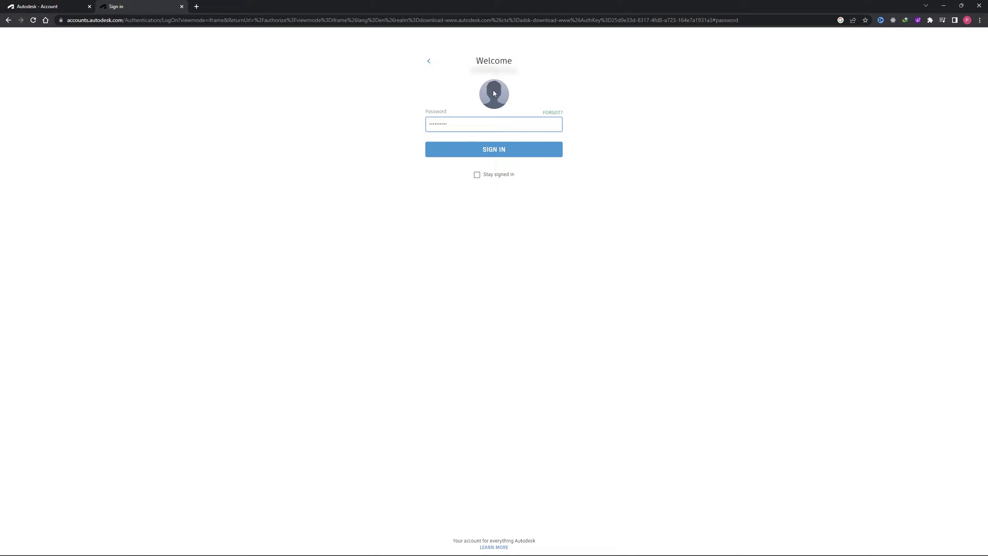
pyautogui.press('Return')
pyautogui.scroll(-3, 434, 156)
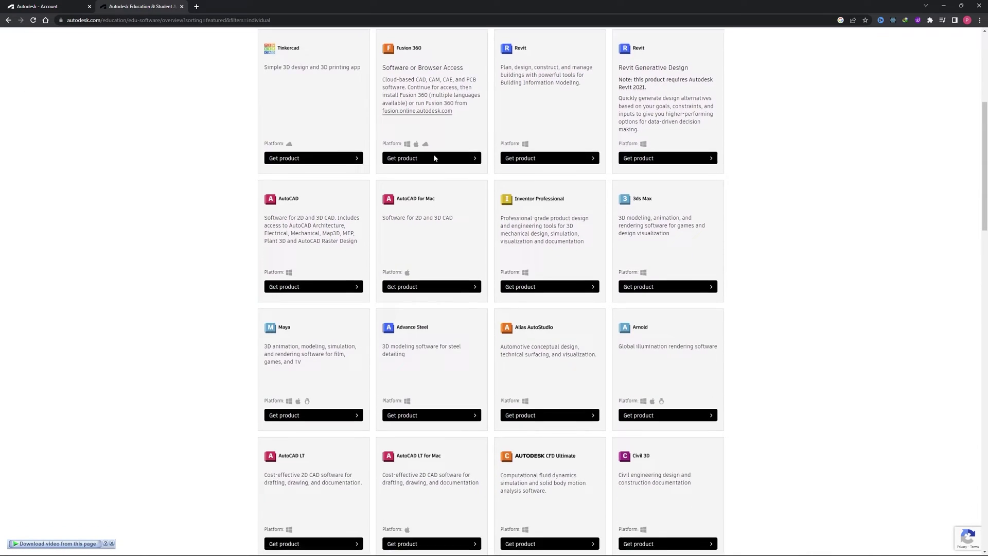
# - Get AutoCAD from the Education list for Windows, 2023, English, accepting the terms
pyautogui.scroll(-1, 273, 180)
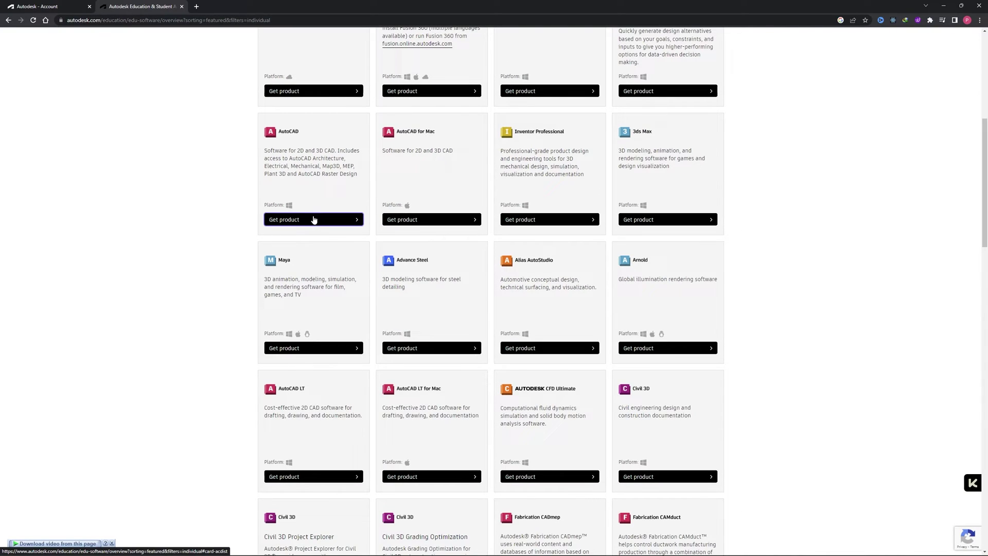
pyautogui.click(310, 222)
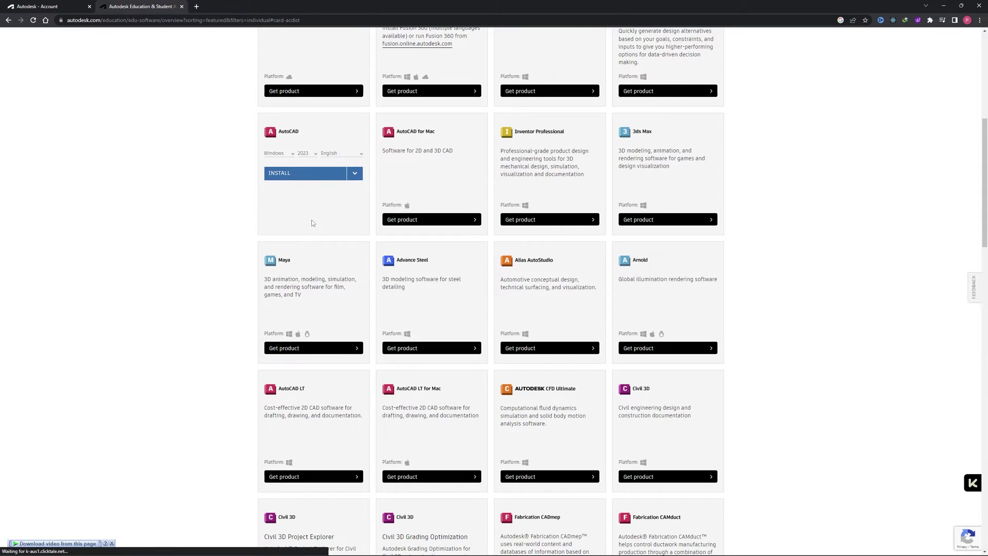
pyautogui.click(319, 177)
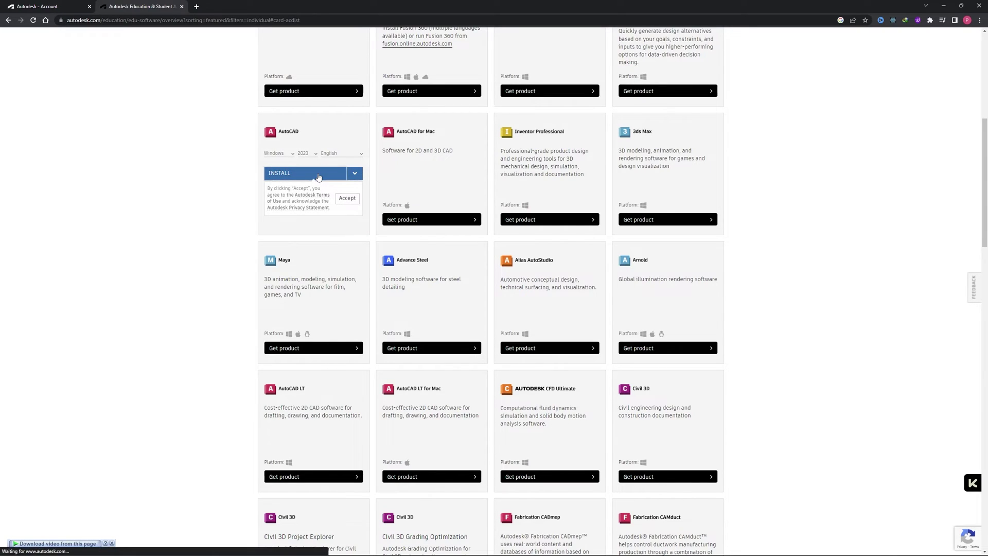
pyautogui.click(347, 199)
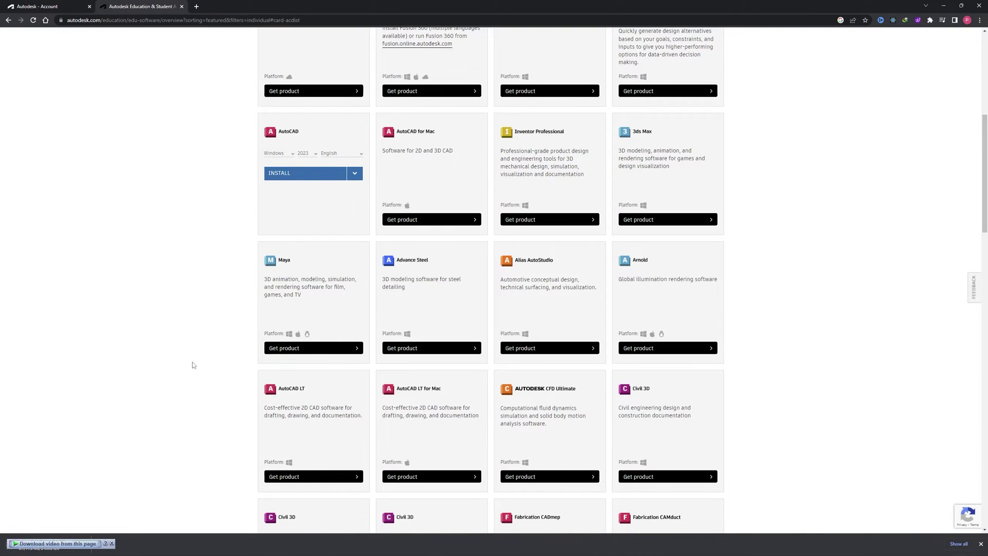
# - Set the AutoCAD download to open when done and reposition the installer window
pyautogui.click(113, 544)
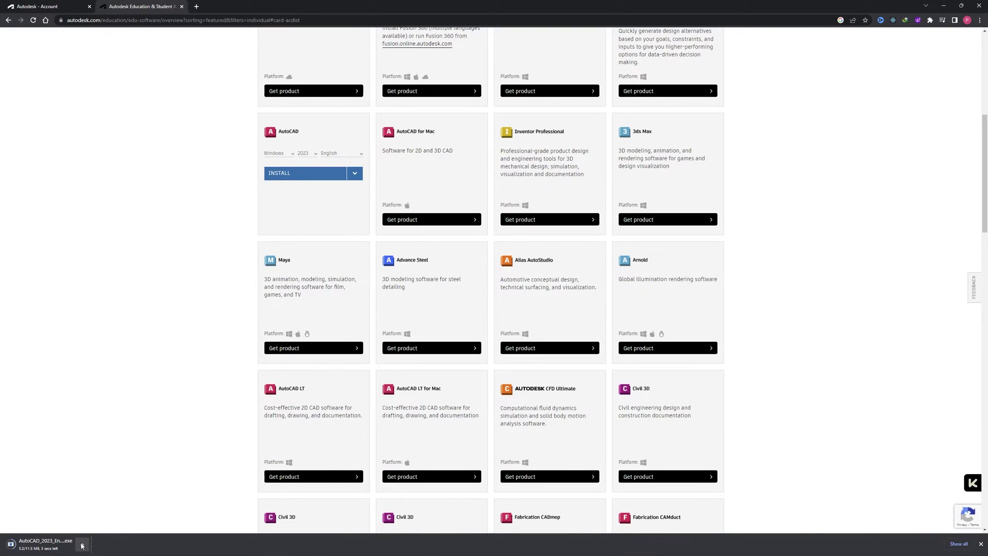
pyautogui.click(82, 544)
pyautogui.click(106, 484)
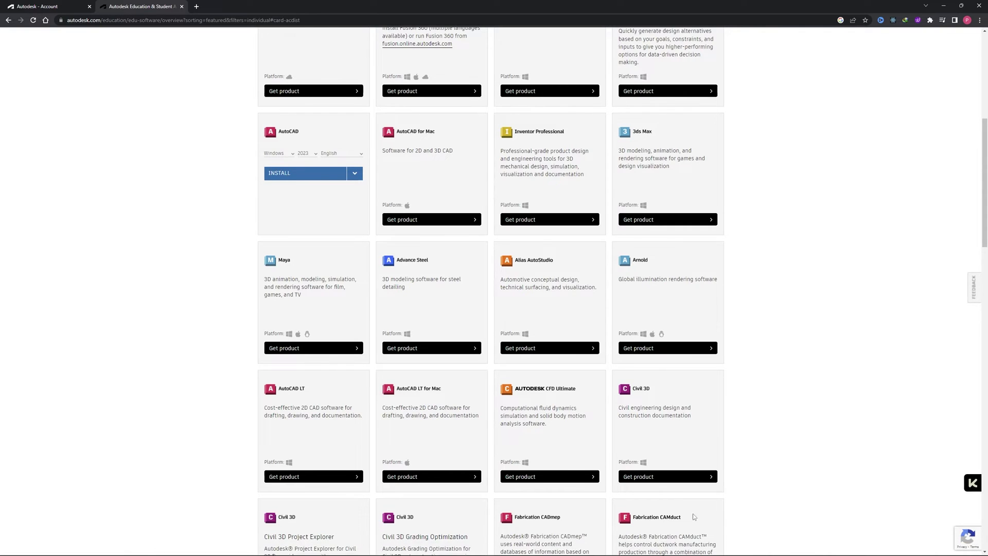
pyautogui.moveTo(143, 70); pyautogui.dragTo(261, 107)
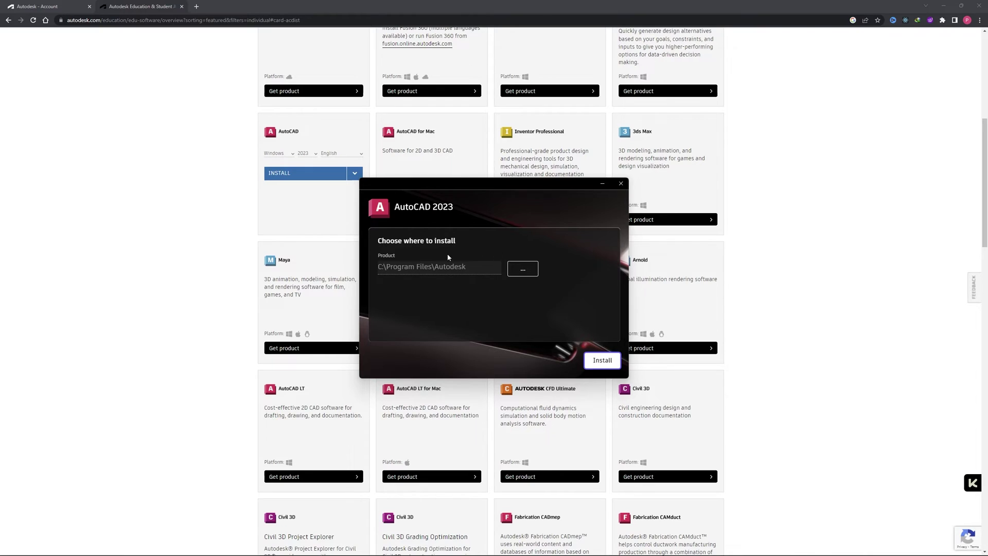
# - Keep the default C:\Program Files\Autodesk folder and install AutoCAD 2023
pyautogui.click(533, 272)
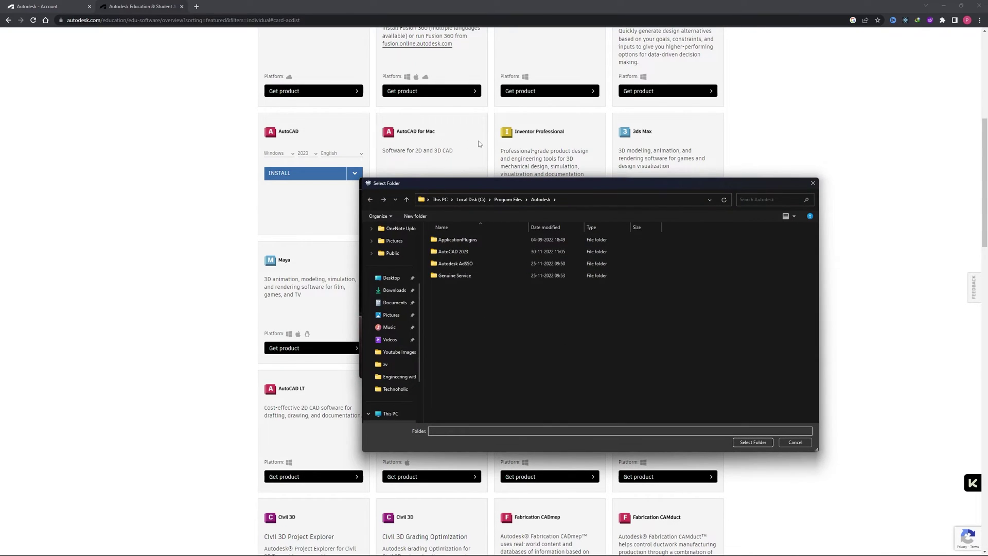
pyautogui.click(752, 442)
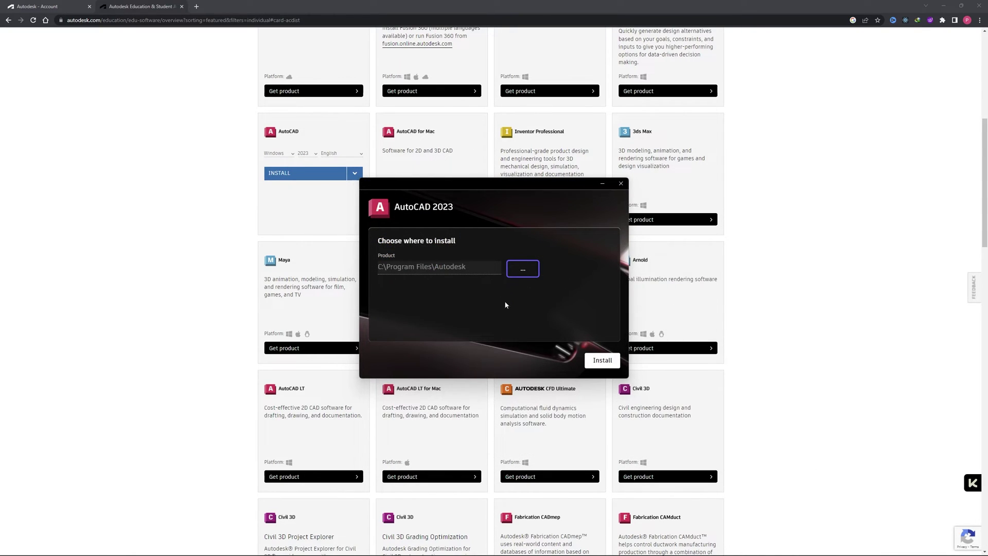
pyautogui.click(530, 271)
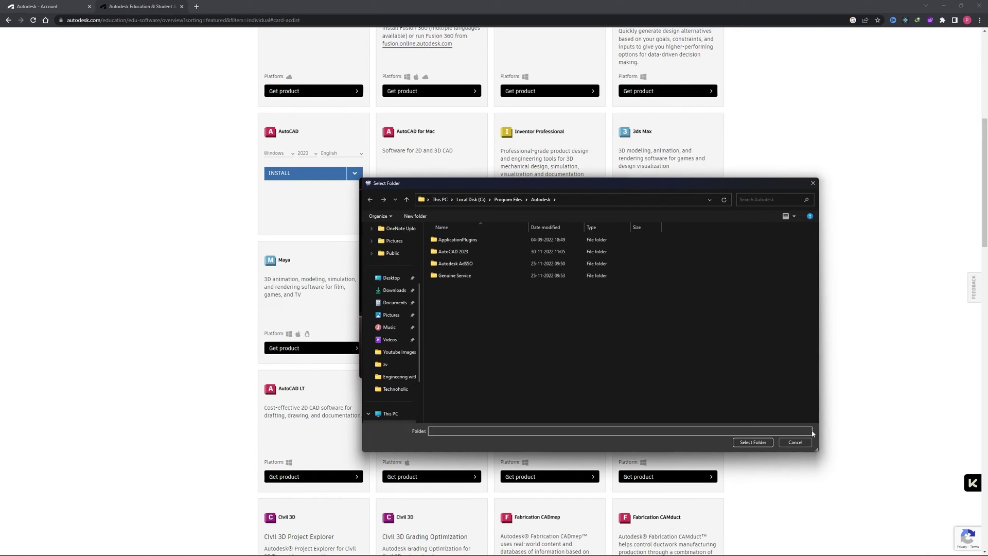
pyautogui.click(746, 437)
pyautogui.click(602, 360)
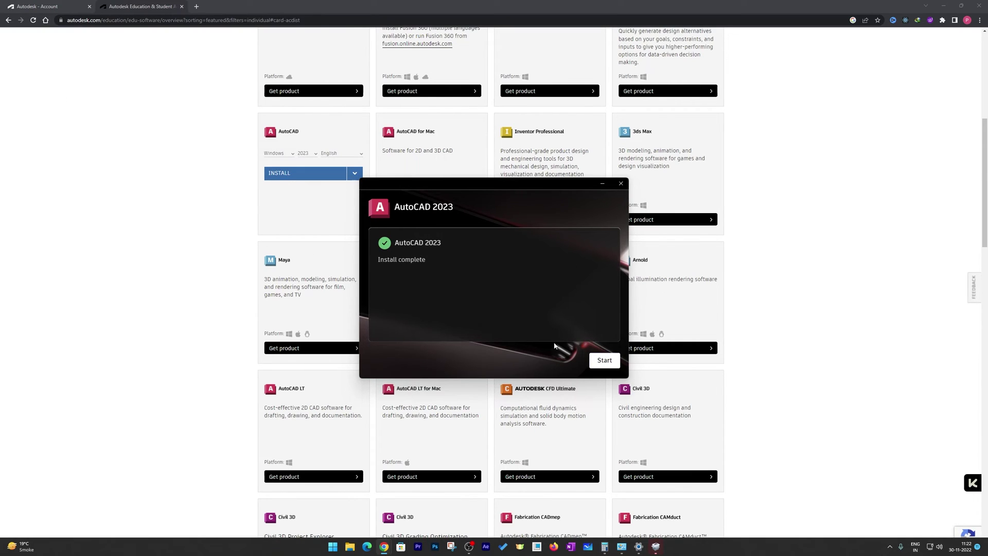
# - Launch AutoCAD 2023 from the Start menu's Recommended list and close the 3Dconnexion window
pyautogui.click(606, 359)
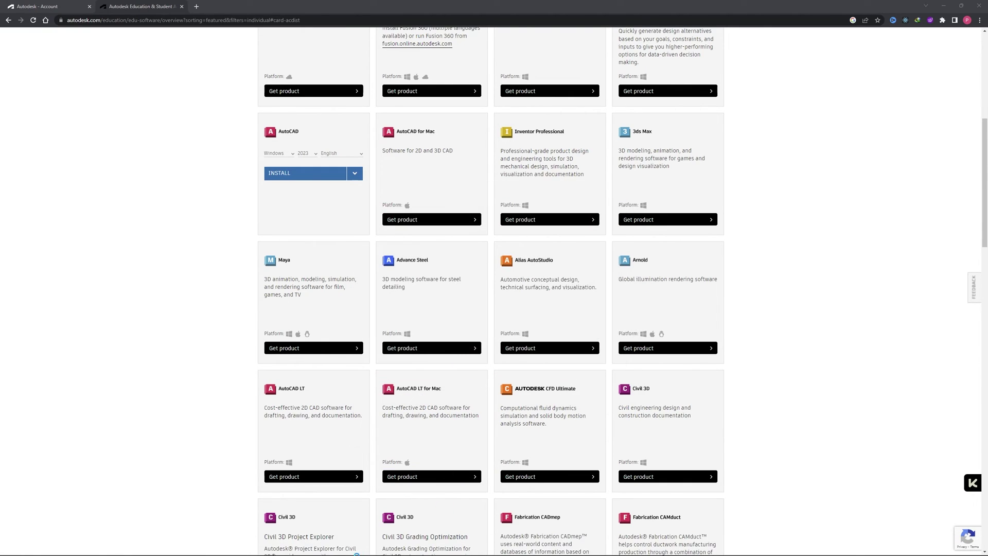
pyautogui.click(333, 546)
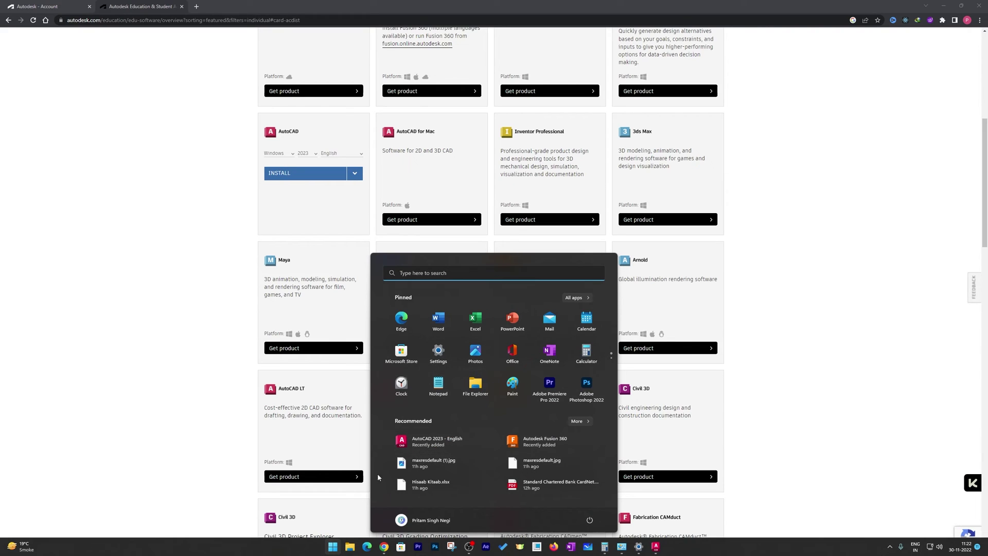
pyautogui.click(439, 442)
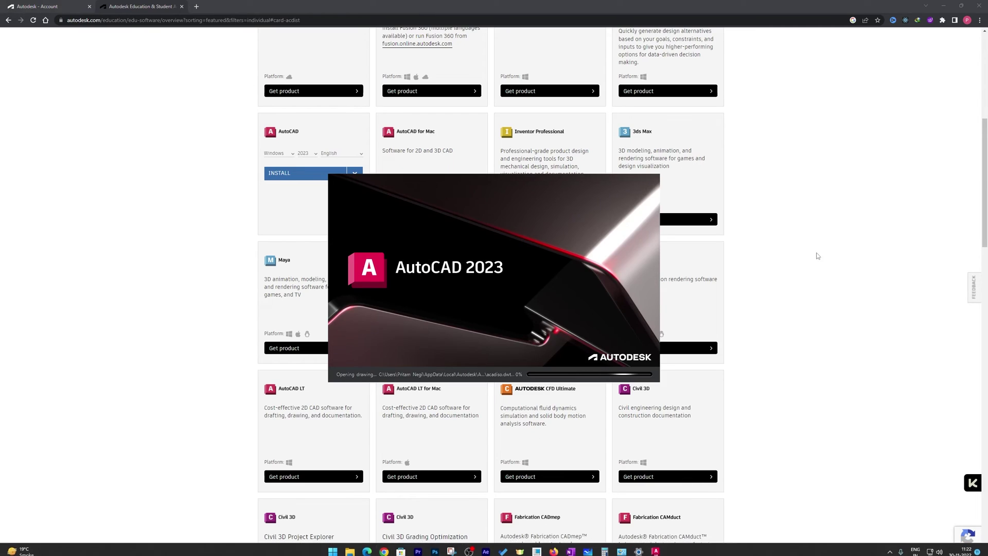
pyautogui.click(350, 277)
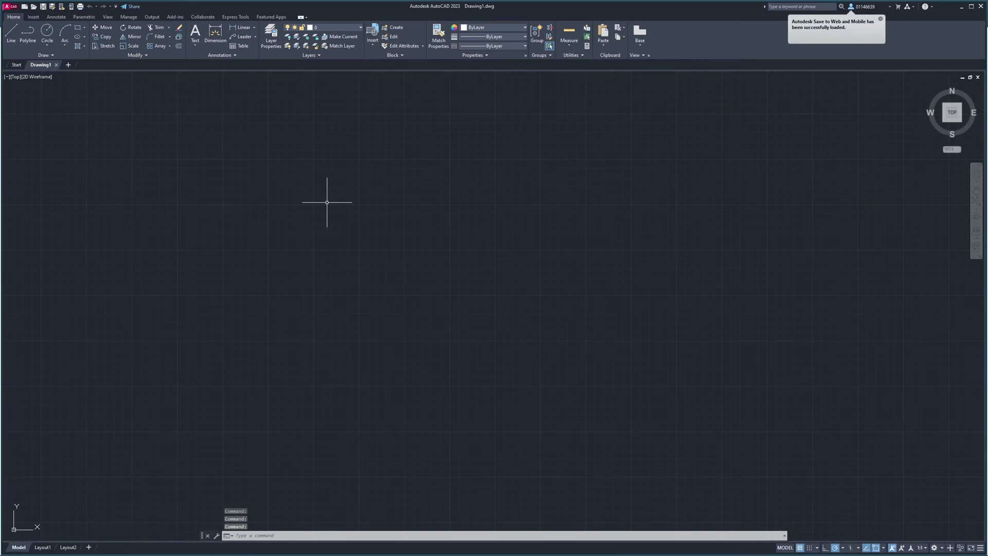
# - Use LINE to draw seven zigzag segments back to the start point, plus one toward the upper middle
pyautogui.write('l')
pyautogui.press('Return')
pyautogui.click(280, 173)
pyautogui.click(522, 190)
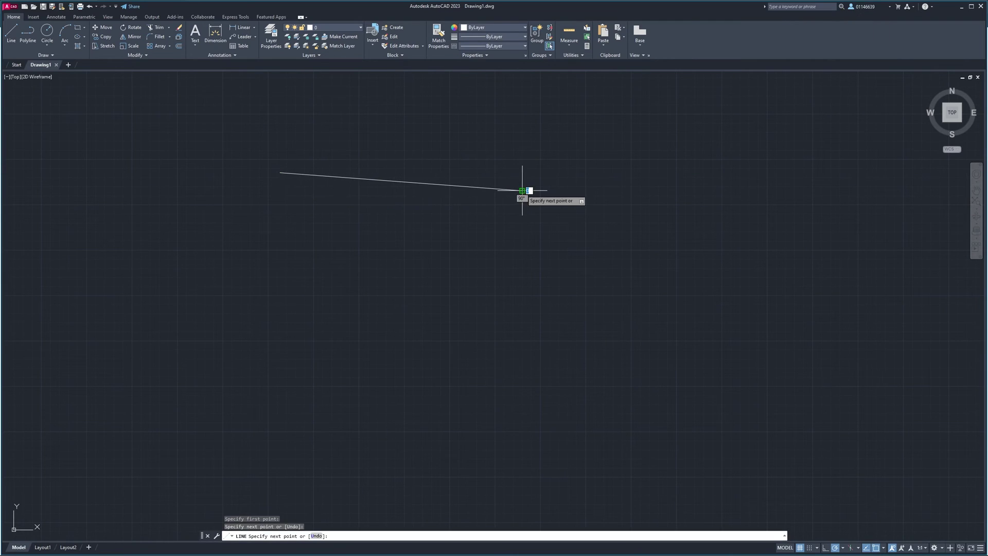
pyautogui.click(478, 305)
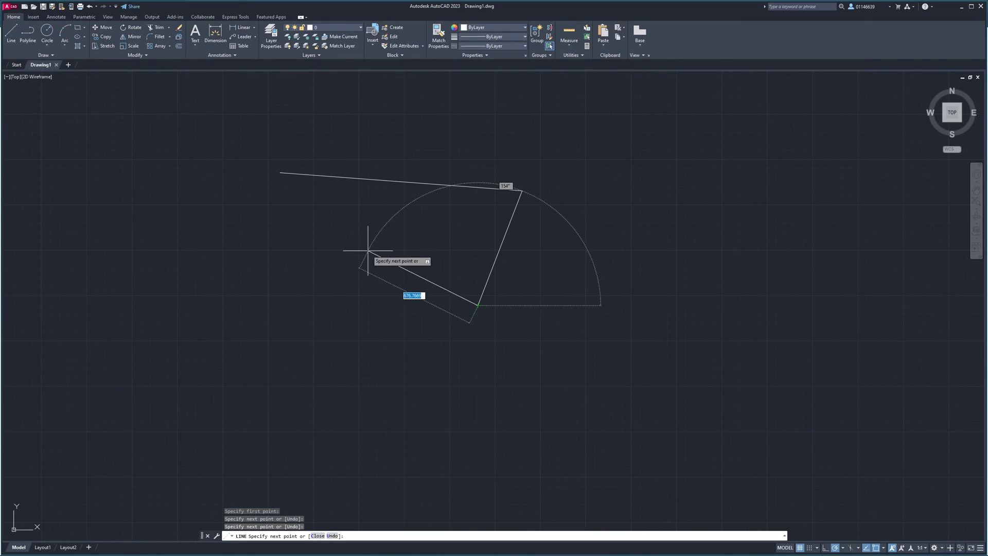
pyautogui.click(377, 235)
pyautogui.click(246, 286)
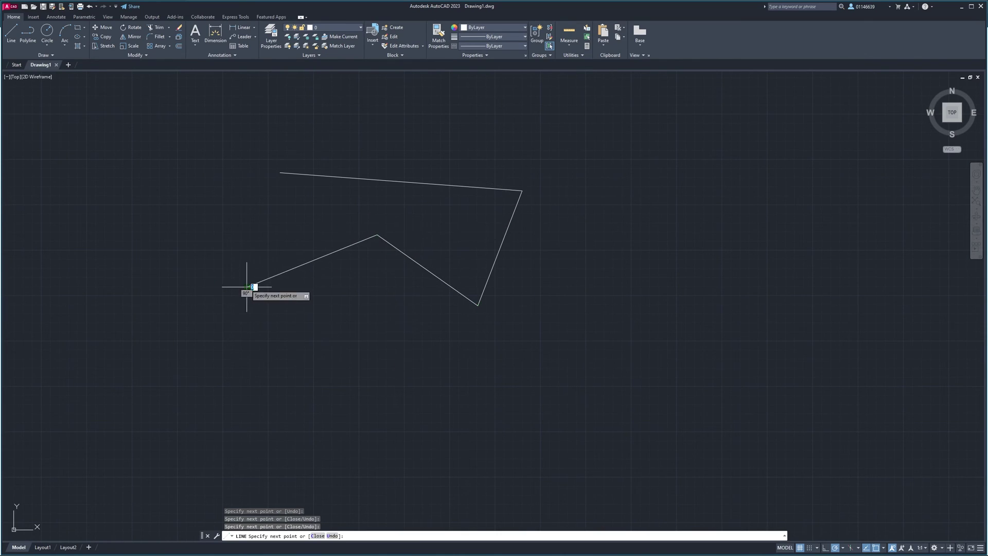
pyautogui.click(160, 195)
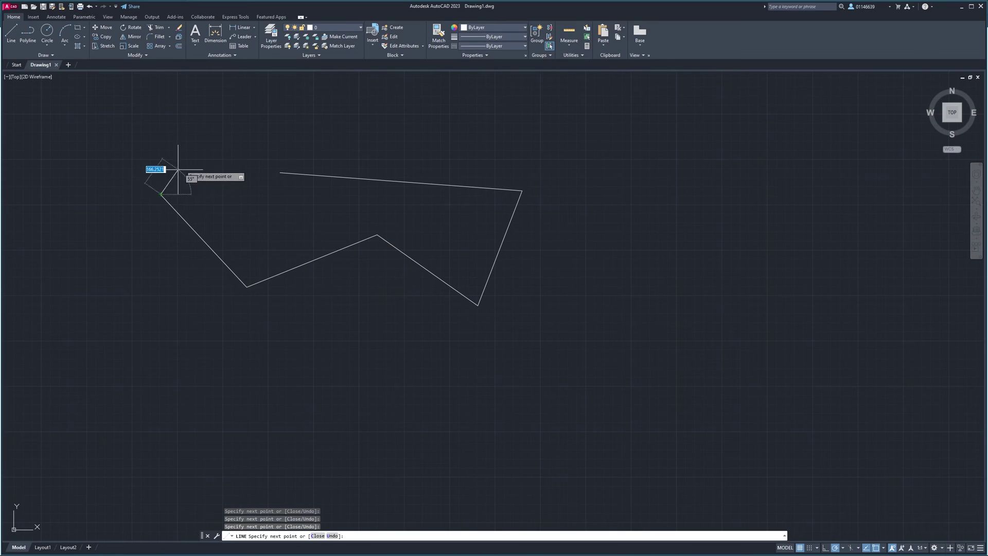
pyautogui.click(243, 104)
pyautogui.click(279, 172)
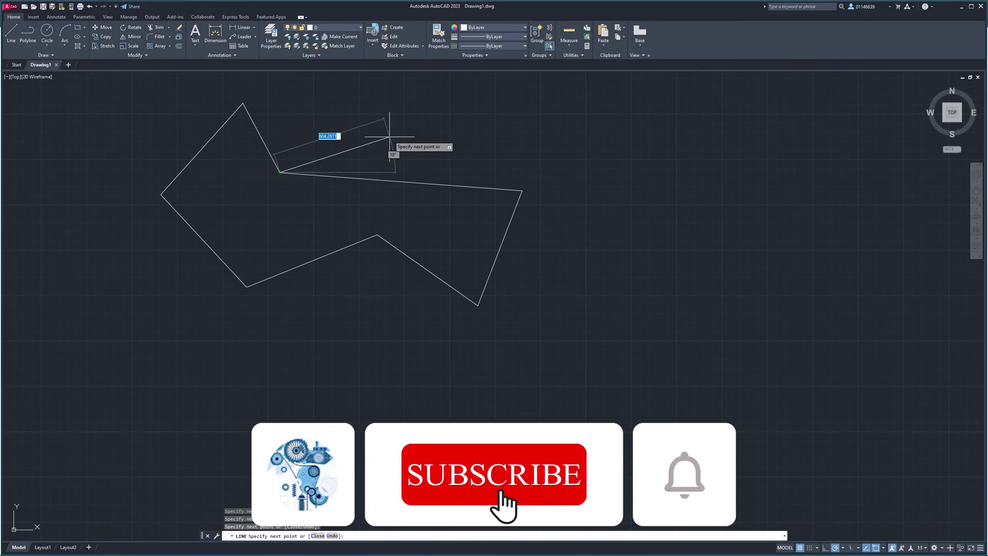
pyautogui.click(403, 122)
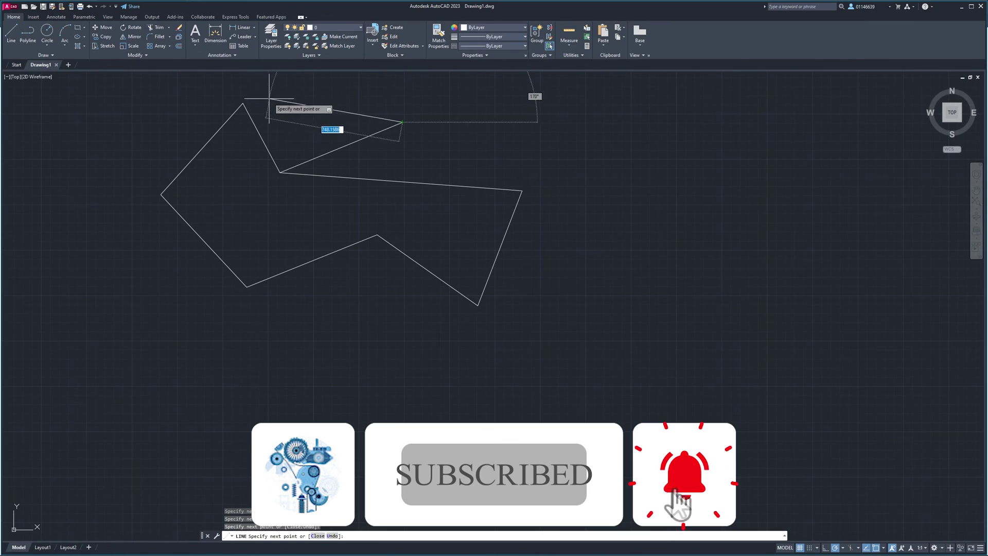